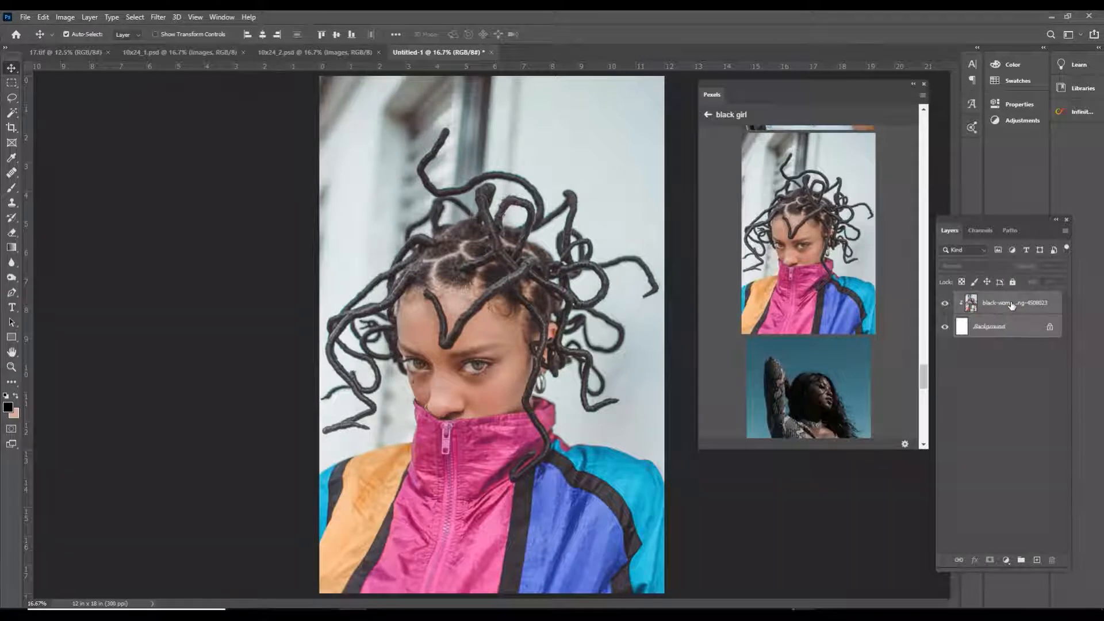
Merge the photo layer into the Background and load the composite RGB channel as a selection
{"action": "key", "text": "ctrl+e"}
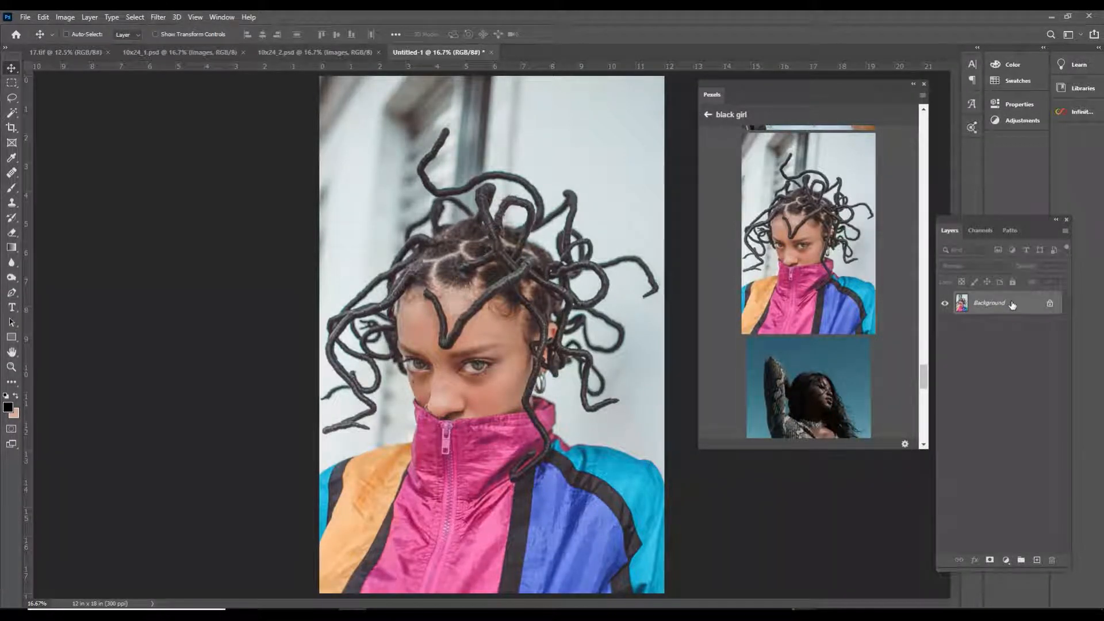
{"action": "left_click", "coordinate": [982, 231]}
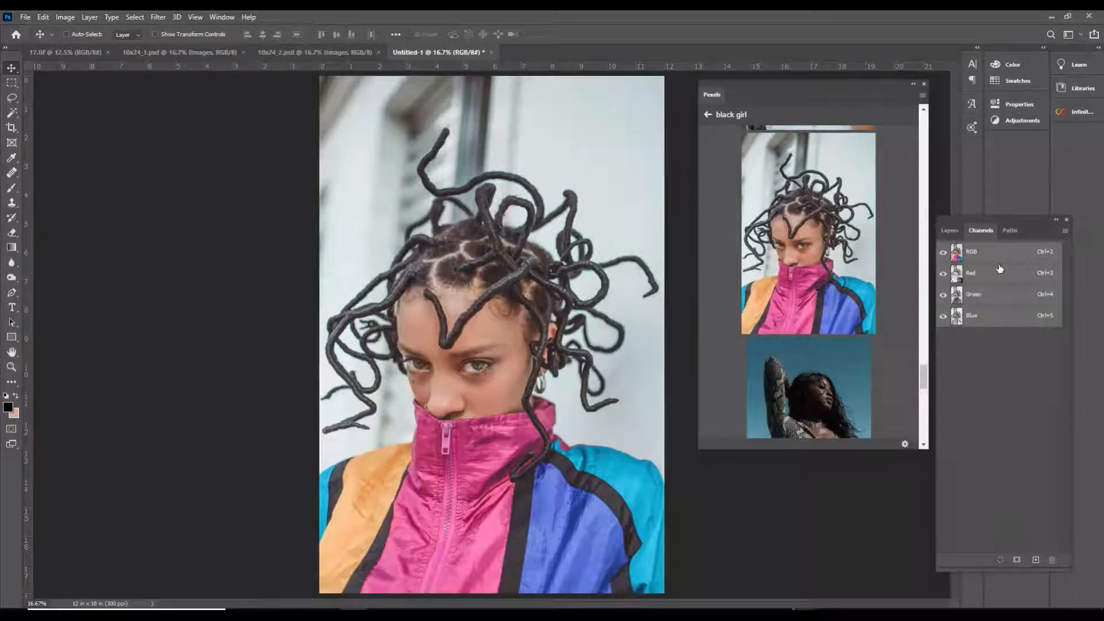
{"action": "left_click_drag", "start_coordinate": [959, 317], "coordinate": [962, 320]}
{"action": "left_click", "coordinate": [961, 318], "text": "ctrl"}
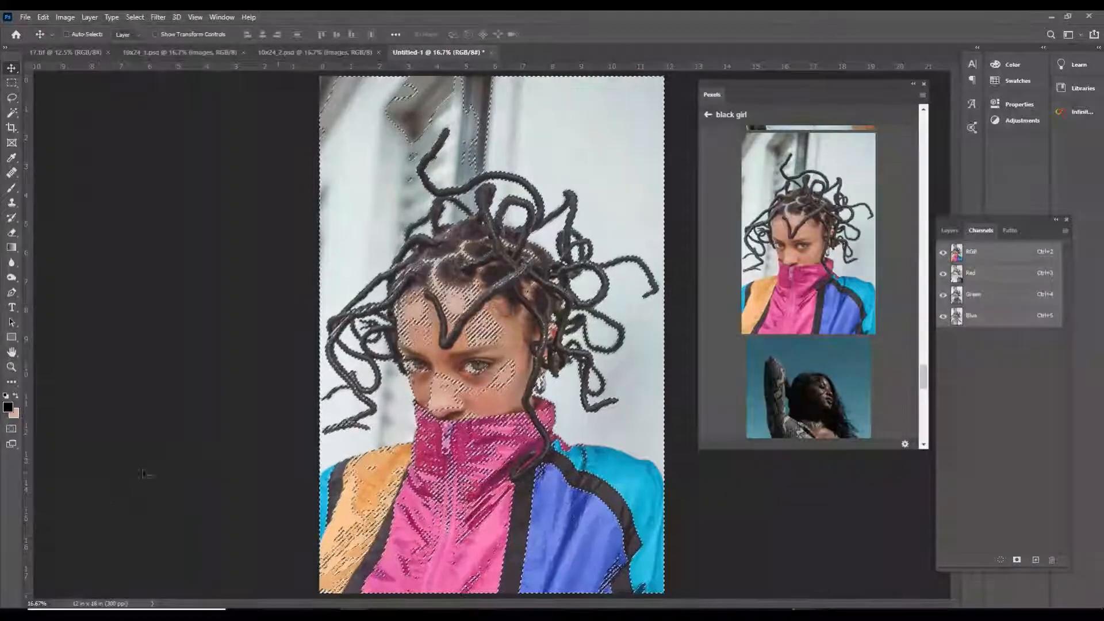
{"action": "left_click", "coordinate": [1001, 561]}
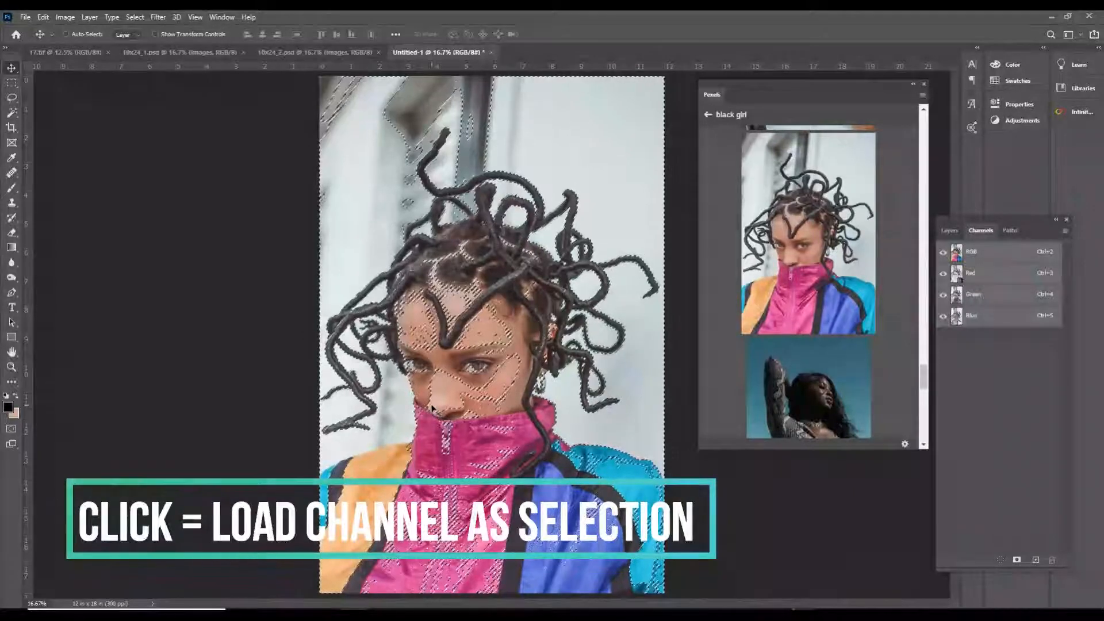
Add a Solid Color fill layer masked by the selection above the Background, using colour f9d389
{"action": "left_click", "coordinate": [950, 231]}
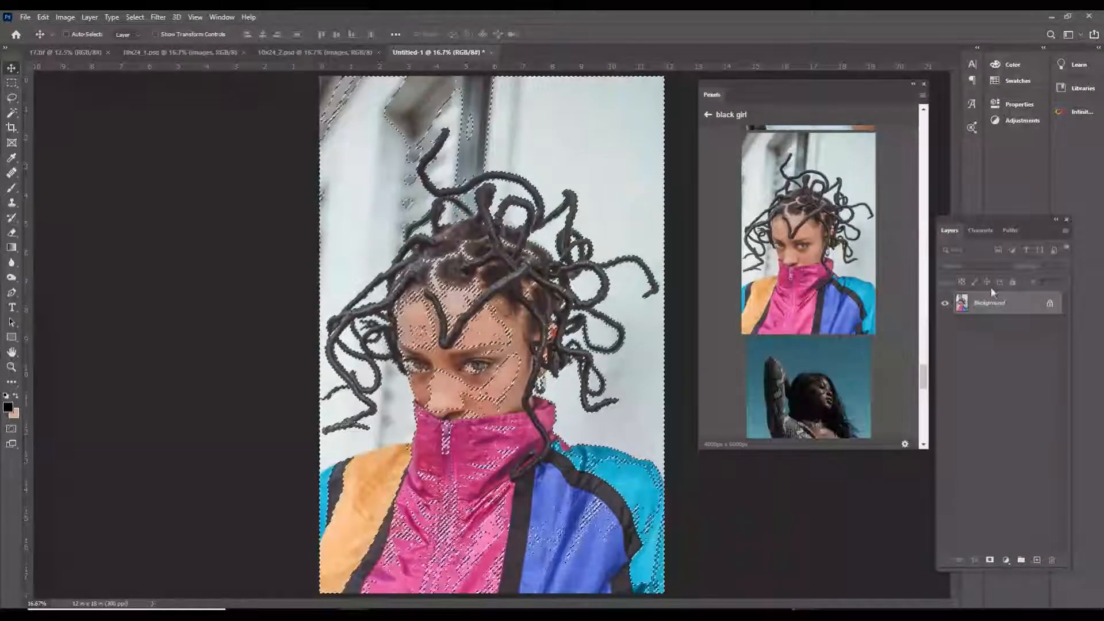
{"action": "left_click", "coordinate": [1007, 560]}
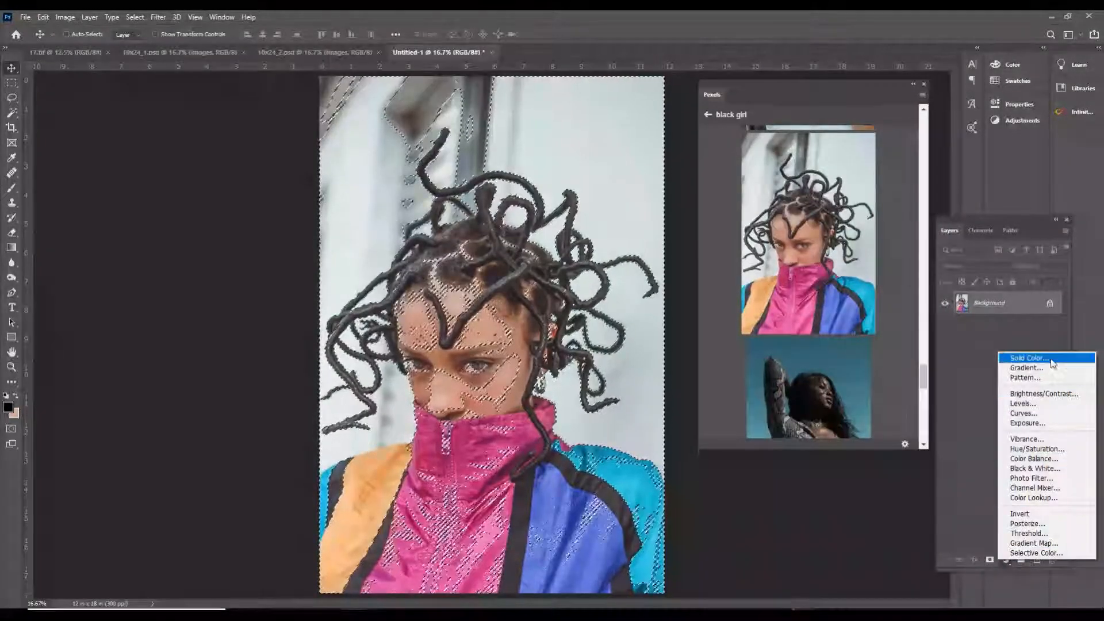
{"action": "left_click", "coordinate": [1030, 358]}
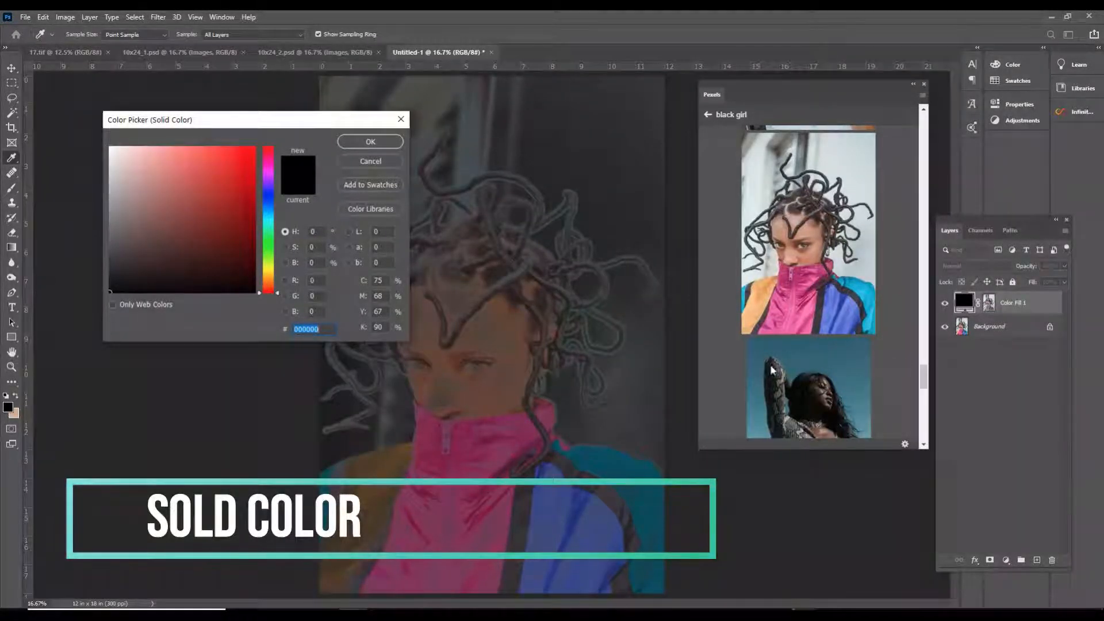
{"action": "left_click", "coordinate": [276, 272]}
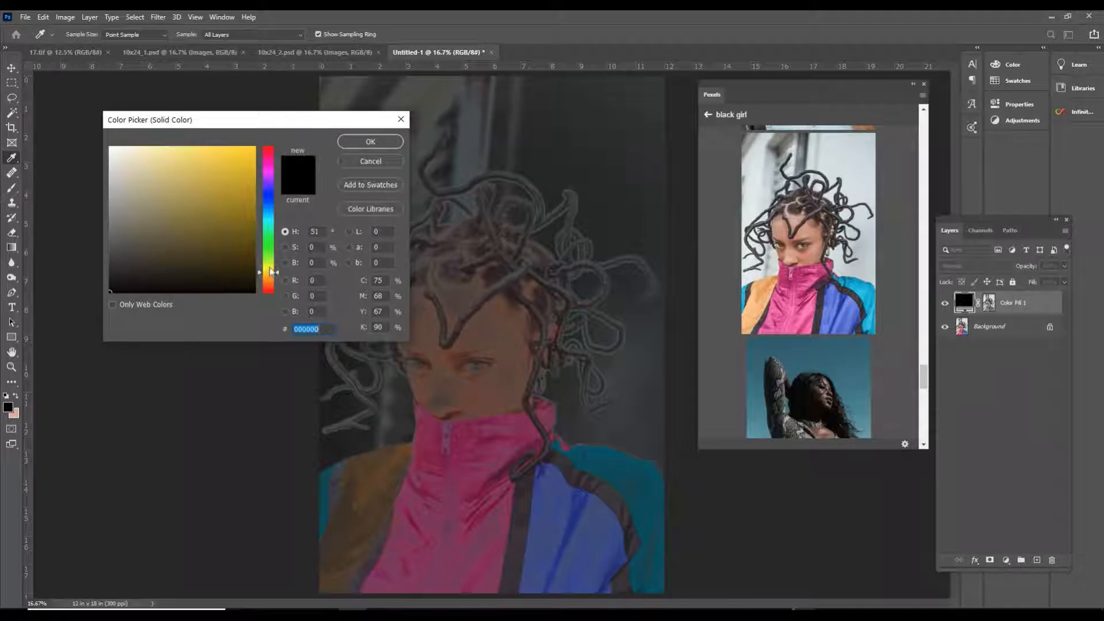
{"action": "left_click_drag", "start_coordinate": [276, 271], "coordinate": [279, 273]}
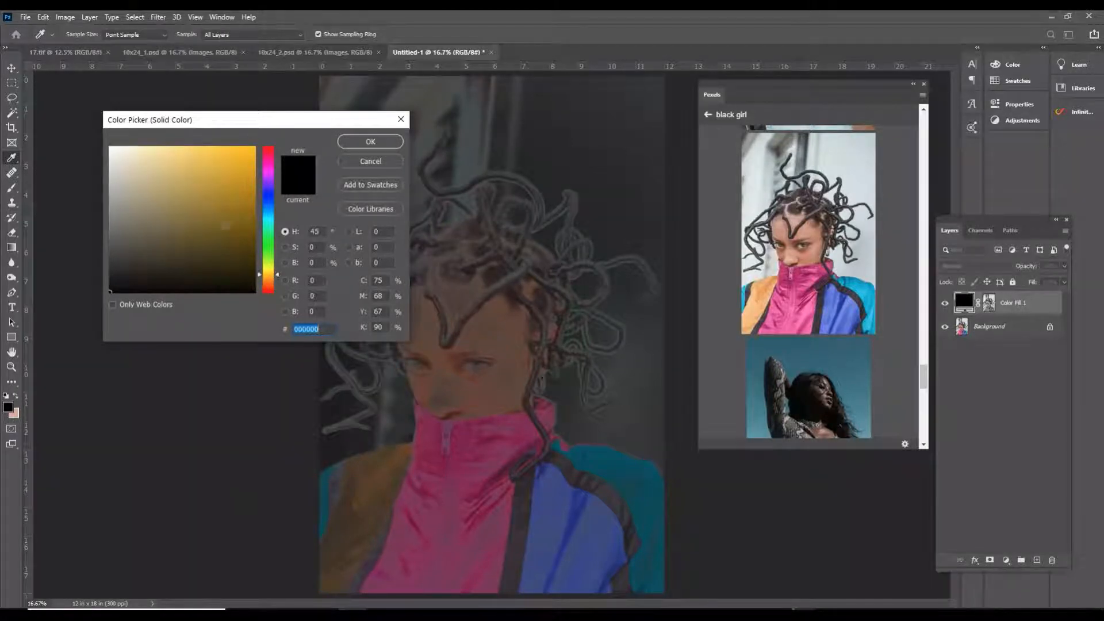
{"action": "left_click", "coordinate": [176, 150]}
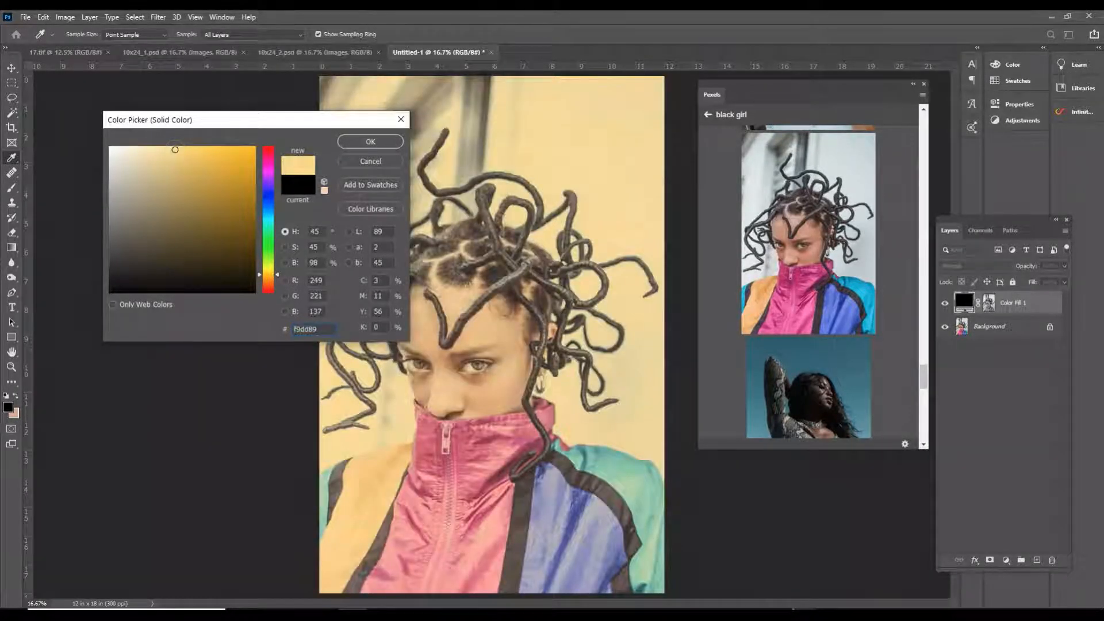
{"action": "left_click_drag", "start_coordinate": [279, 277], "coordinate": [278, 279]}
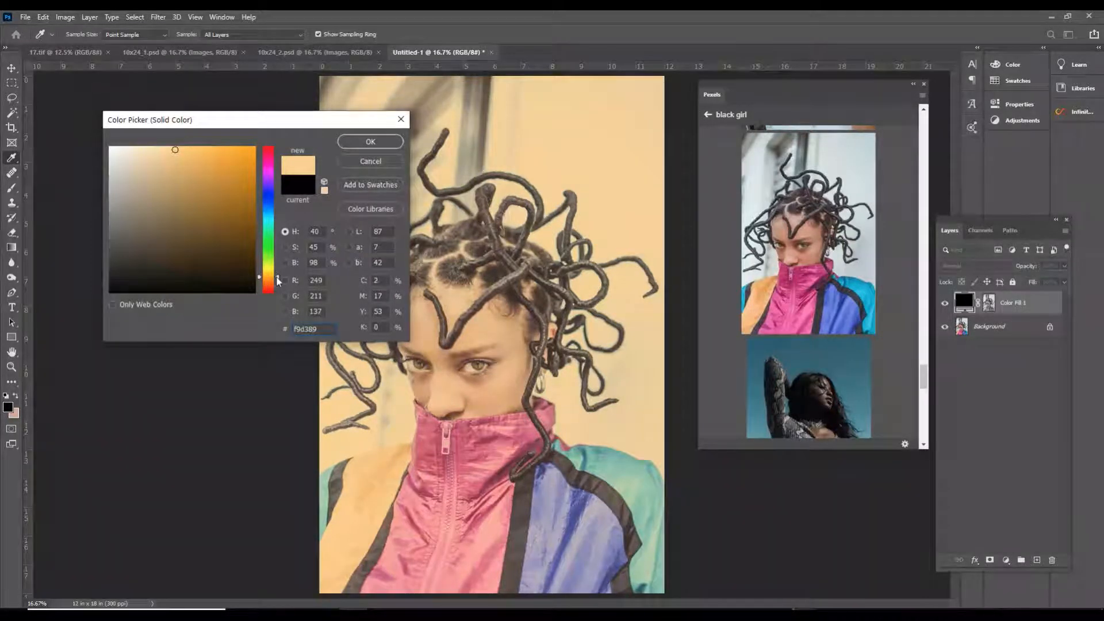
{"action": "left_click", "coordinate": [388, 144]}
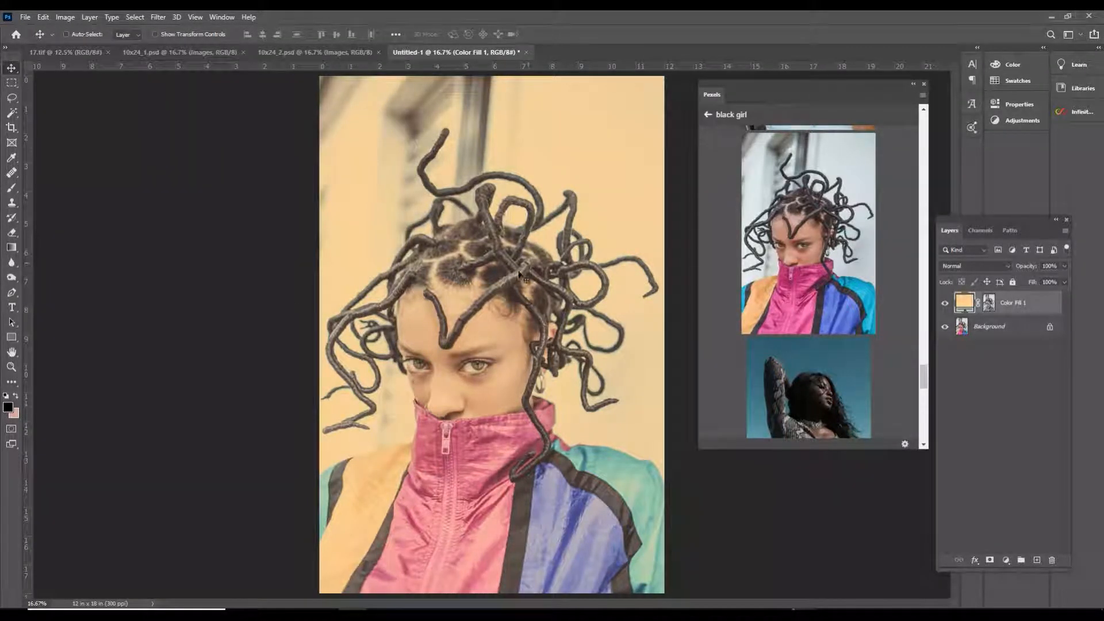
Change the masked fill layer's colour to the muted tan b3987d
{"action": "double_click", "coordinate": [964, 303]}
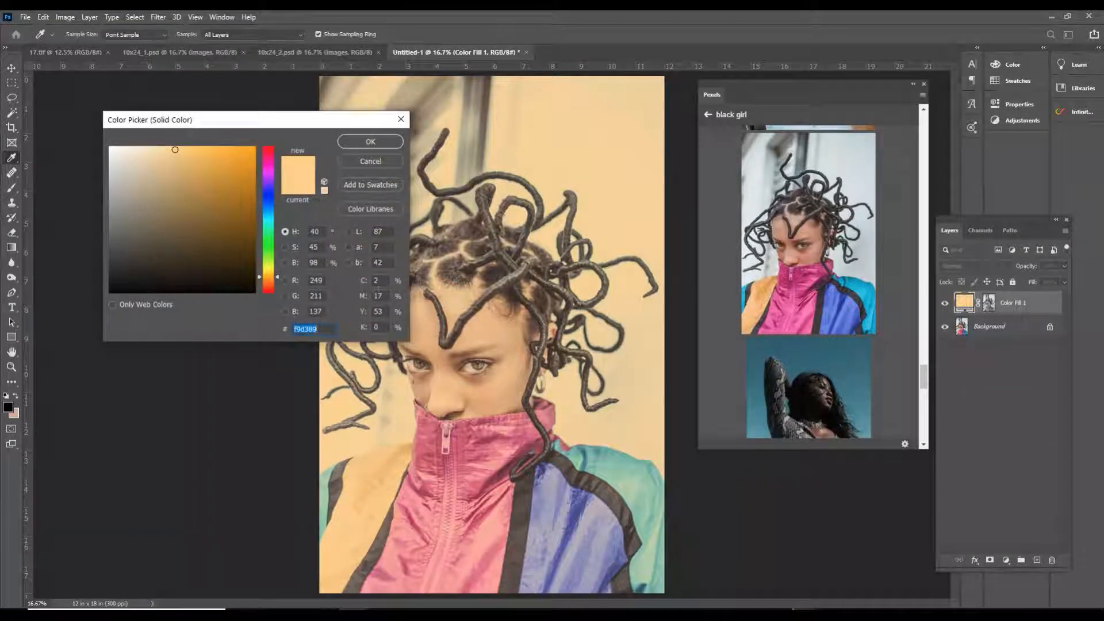
{"action": "left_click_drag", "start_coordinate": [278, 280], "coordinate": [278, 283]}
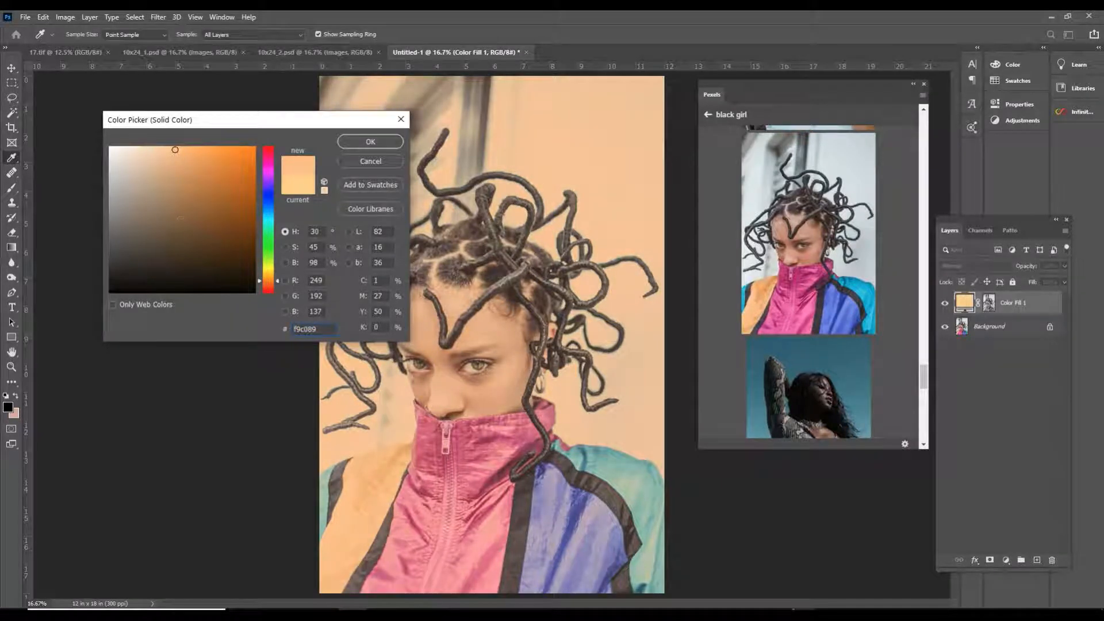
{"action": "left_click", "coordinate": [160, 195]}
{"action": "left_click_drag", "start_coordinate": [154, 204], "coordinate": [151, 193]}
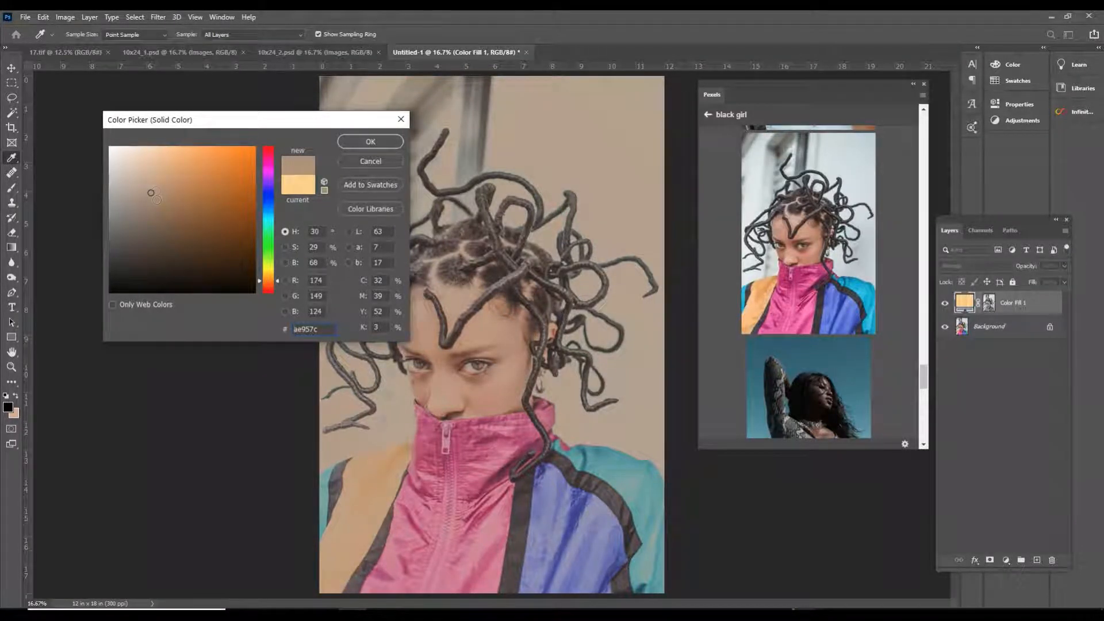
{"action": "mouse_move", "coordinate": [151, 191]}
{"action": "left_mouse_down"}
{"action": "mouse_move", "coordinate": [159, 198]}
{"action": "mouse_move", "coordinate": [154, 190]}
{"action": "left_mouse_up"}
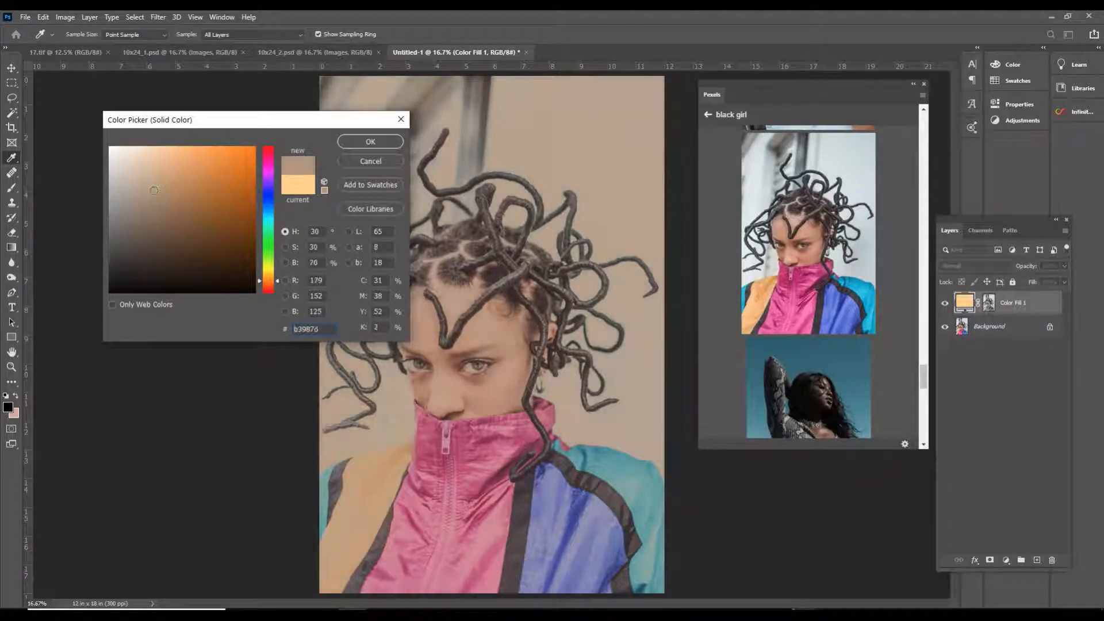
{"action": "left_click", "coordinate": [353, 145]}
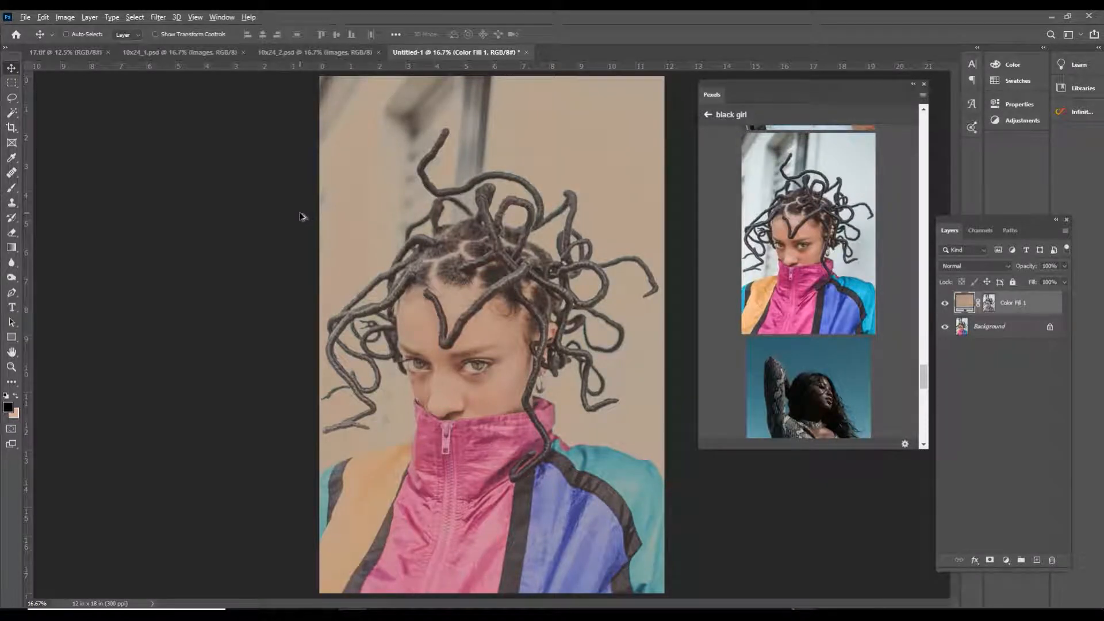
Set the masked fill layer's colour to the light peach f9cab0
{"action": "double_click", "coordinate": [969, 305]}
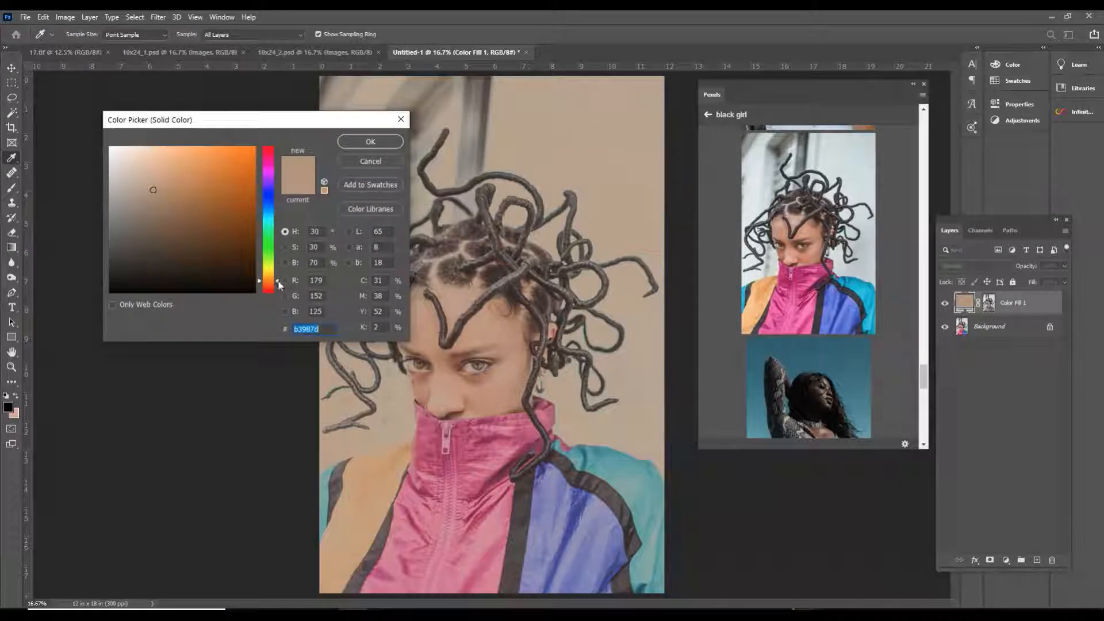
{"action": "left_click_drag", "start_coordinate": [278, 285], "coordinate": [277, 288]}
{"action": "mouse_move", "coordinate": [155, 174]}
{"action": "left_mouse_down"}
{"action": "mouse_move", "coordinate": [165, 149]}
{"action": "mouse_move", "coordinate": [145, 150]}
{"action": "left_mouse_up"}
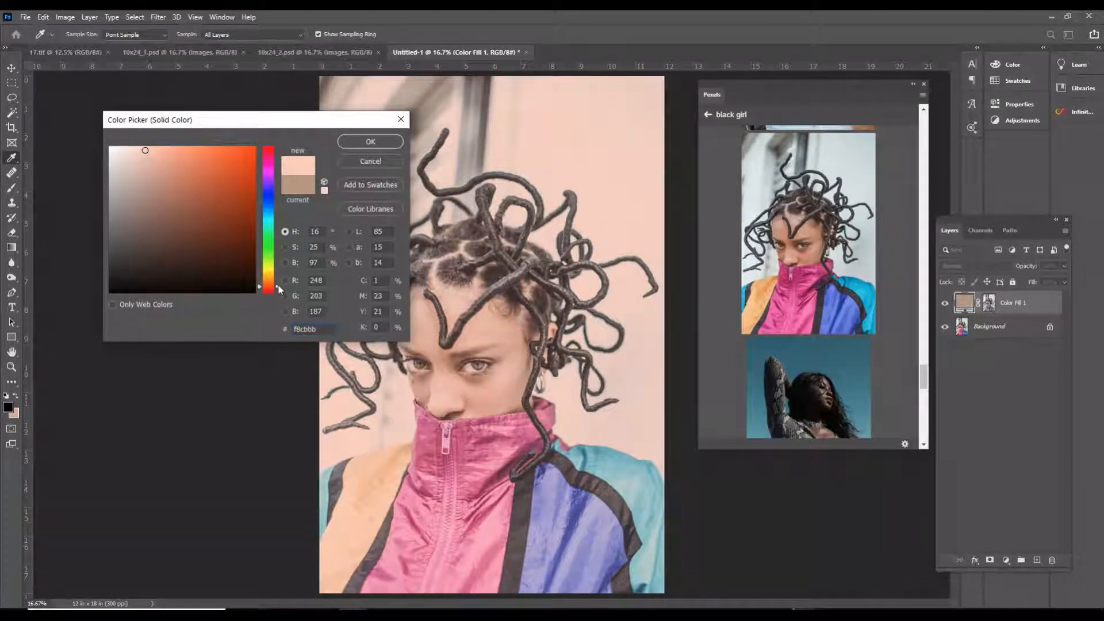
{"action": "left_click_drag", "start_coordinate": [278, 289], "coordinate": [280, 289]}
{"action": "mouse_move", "coordinate": [158, 158]}
{"action": "left_mouse_down"}
{"action": "mouse_move", "coordinate": [143, 145]}
{"action": "mouse_move", "coordinate": [155, 151]}
{"action": "left_mouse_up"}
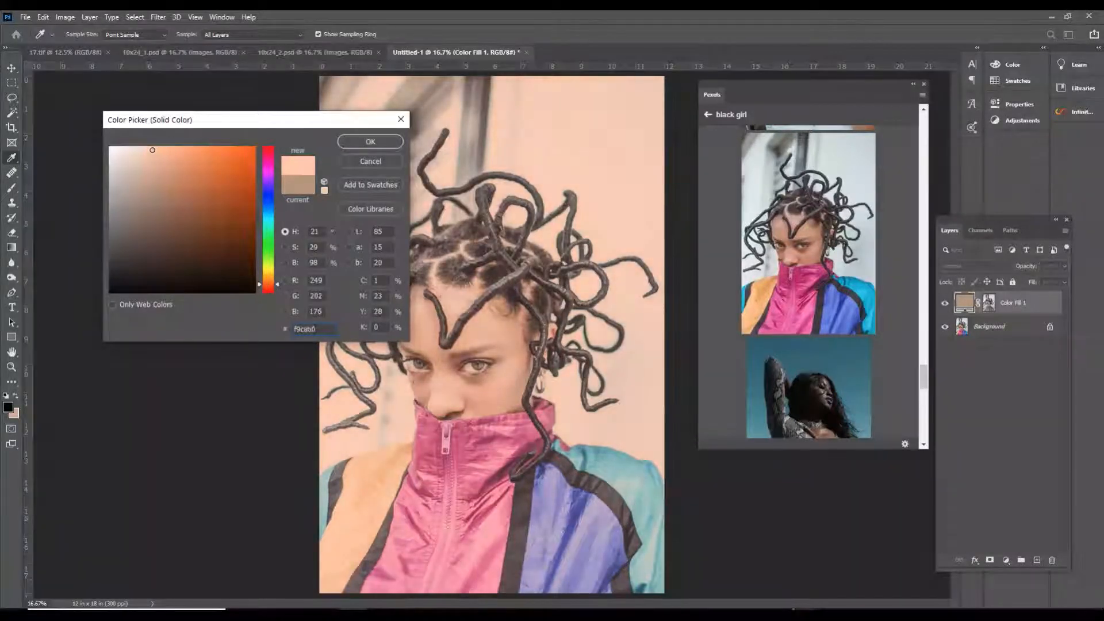
{"action": "left_click", "coordinate": [371, 141]}
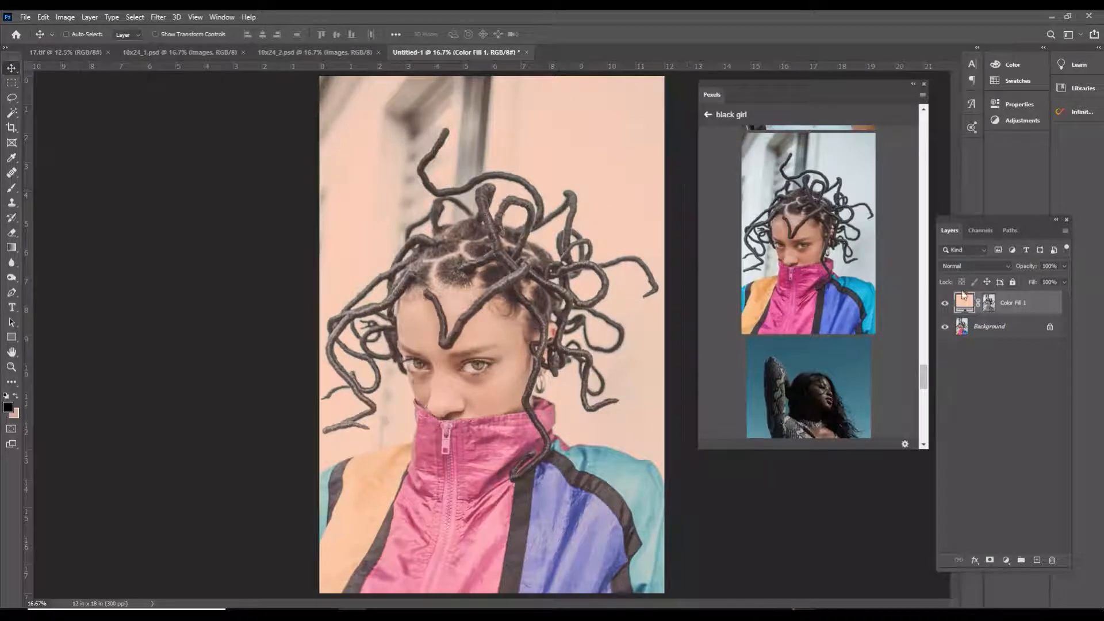
Compare the photo with and without the peach fill layer by toggling its visibility
{"action": "left_click", "coordinate": [944, 306]}
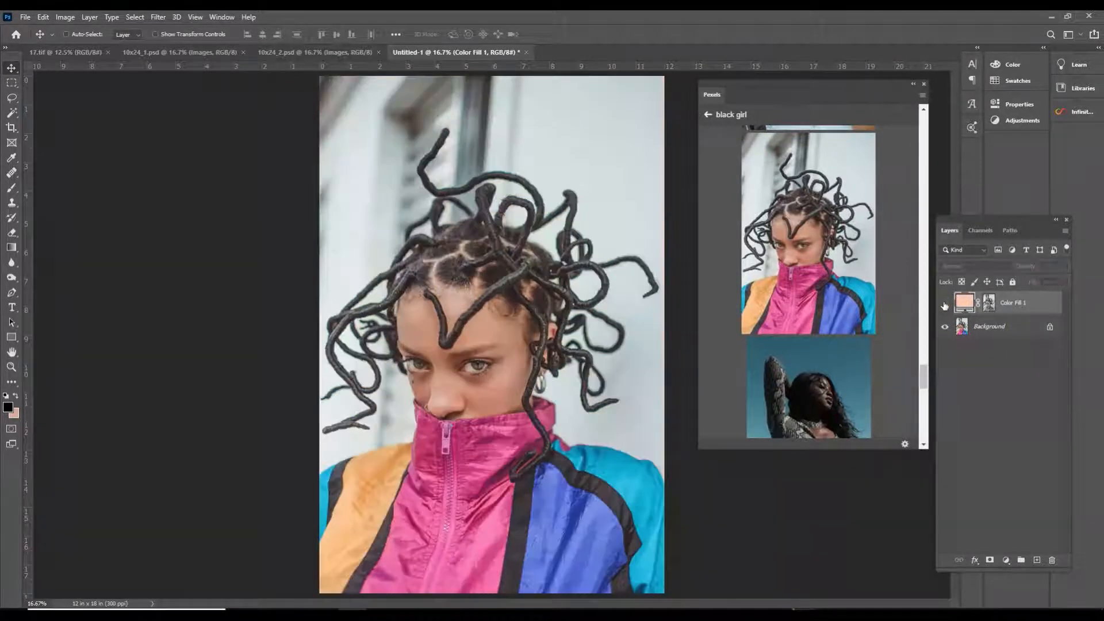
{"action": "left_click", "coordinate": [944, 305]}
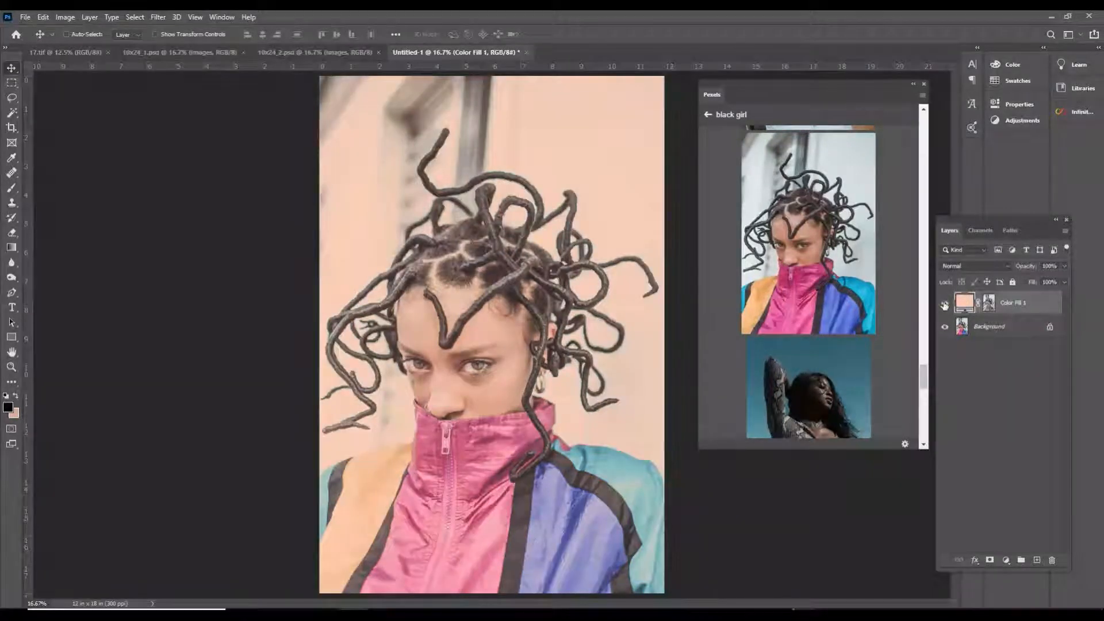
{"action": "left_click", "coordinate": [944, 305]}
{"action": "left_click", "coordinate": [945, 305]}
Add a second Solid Color fill layer directly above the Background in dark blue 100264
{"action": "left_click", "coordinate": [1003, 329]}
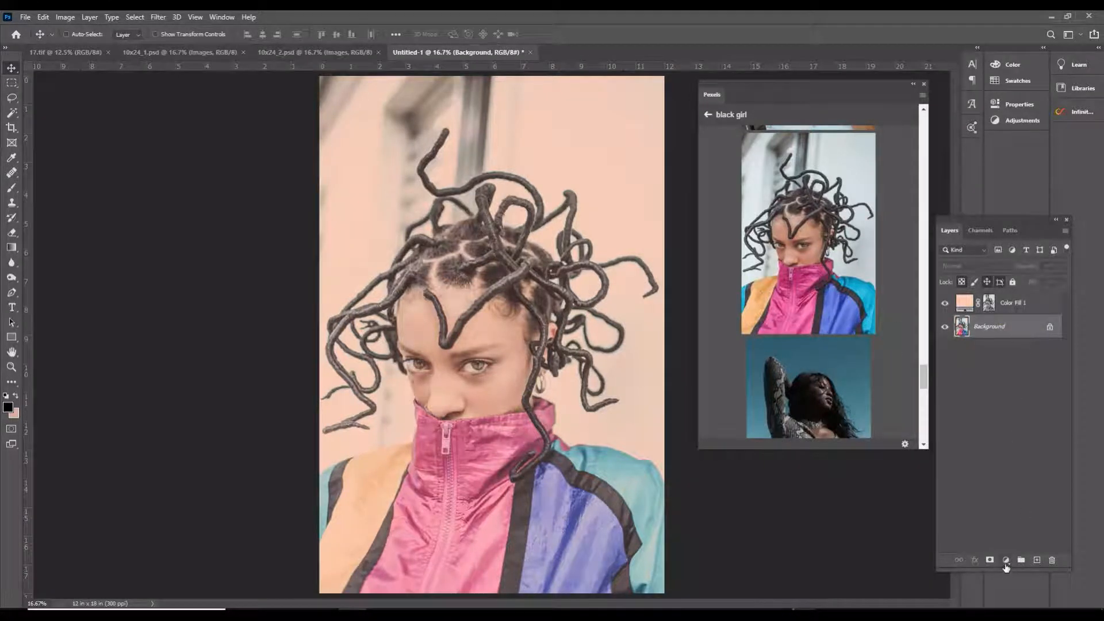
{"action": "left_click", "coordinate": [1006, 562]}
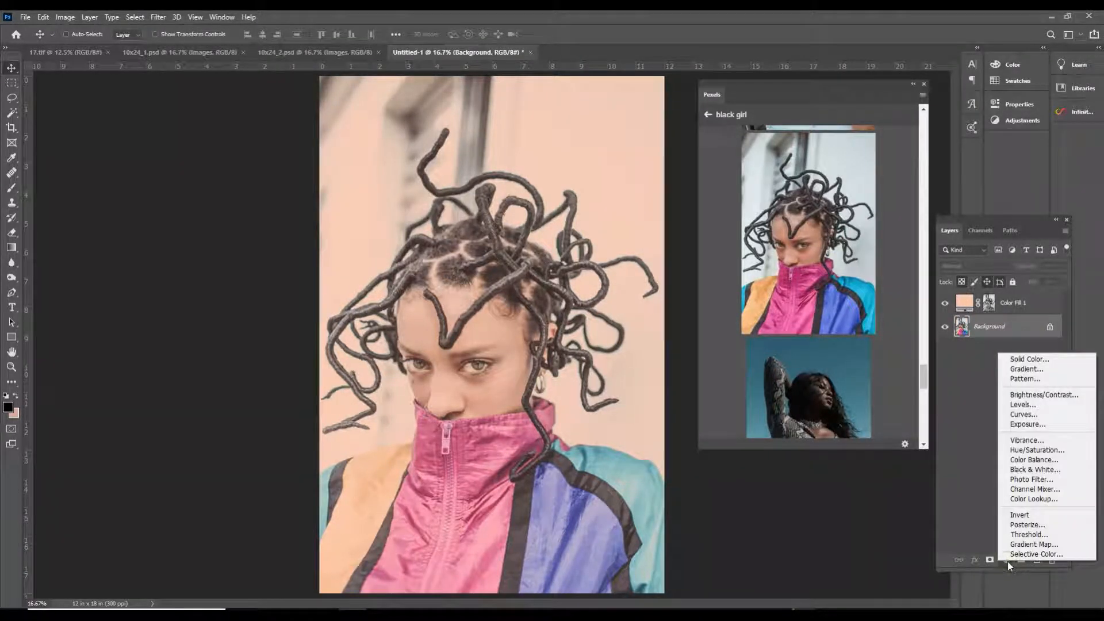
{"action": "left_click", "coordinate": [1033, 358]}
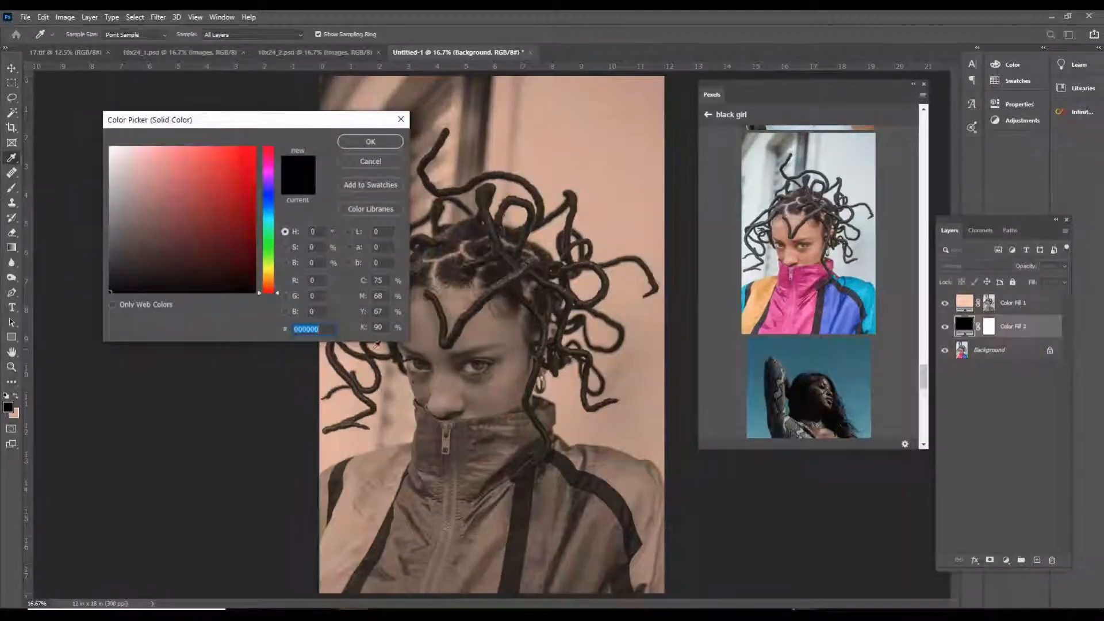
{"action": "left_click", "coordinate": [266, 193]}
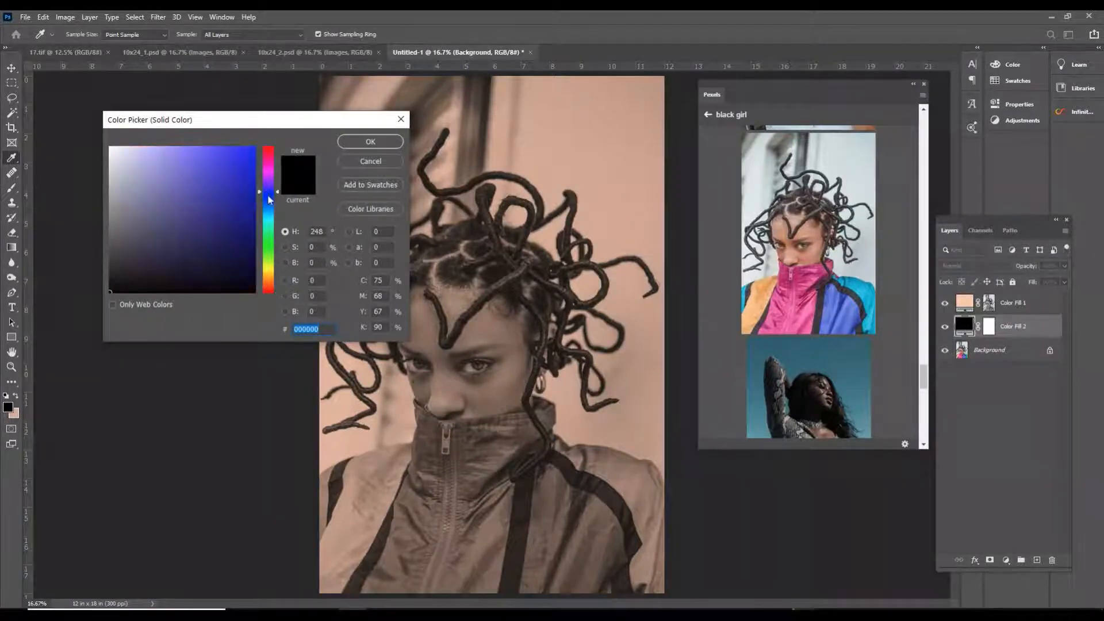
{"action": "mouse_move", "coordinate": [229, 188]}
{"action": "left_mouse_down"}
{"action": "mouse_move", "coordinate": [224, 224]}
{"action": "mouse_move", "coordinate": [208, 214]}
{"action": "left_mouse_up"}
{"action": "left_click_drag", "start_coordinate": [247, 249], "coordinate": [244, 253]}
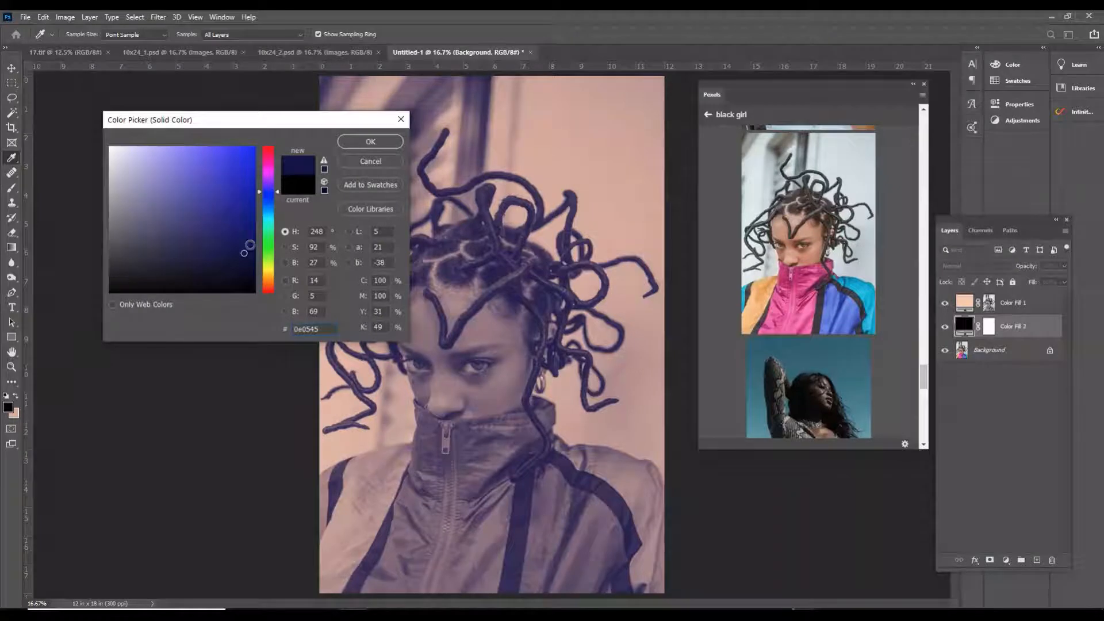
{"action": "mouse_move", "coordinate": [250, 244]}
{"action": "left_mouse_down"}
{"action": "mouse_move", "coordinate": [216, 228]}
{"action": "mouse_move", "coordinate": [223, 213]}
{"action": "mouse_move", "coordinate": [236, 237]}
{"action": "mouse_move", "coordinate": [252, 236]}
{"action": "left_mouse_up"}
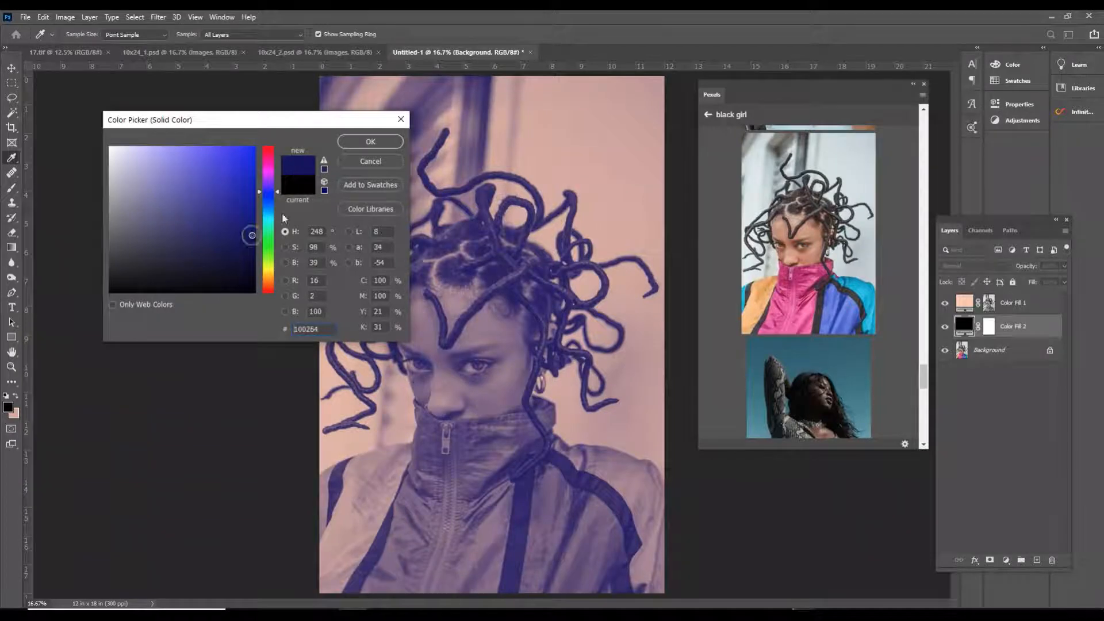
{"action": "left_click", "coordinate": [365, 142]}
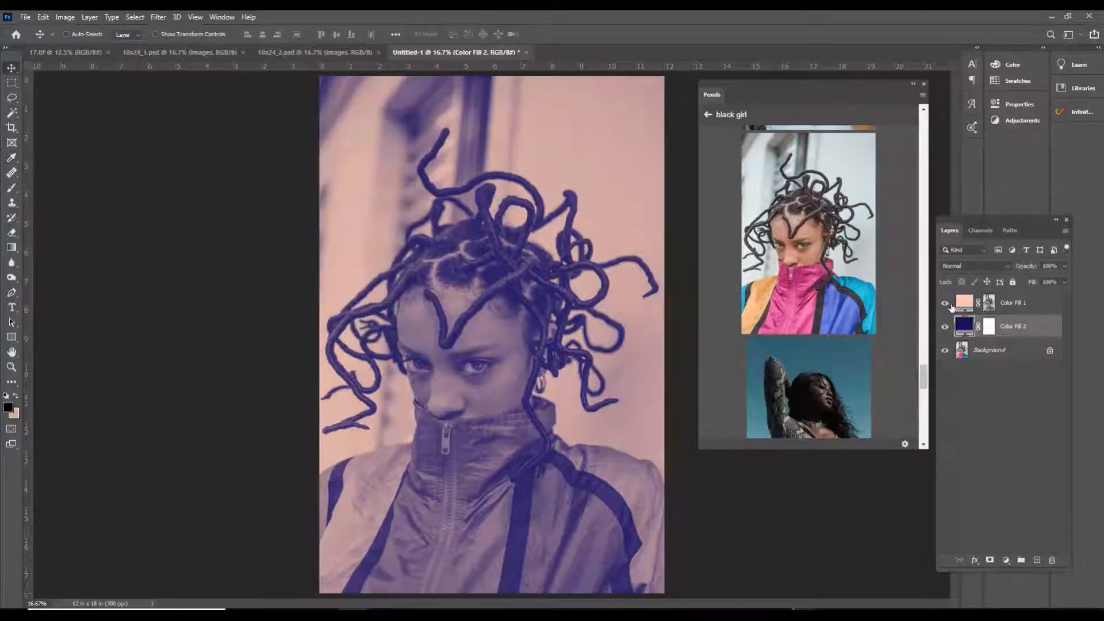
Toggle the visibility of the dark blue fill and the peach fill to compare each layer's effect
{"action": "left_click", "coordinate": [946, 328]}
{"action": "left_click", "coordinate": [946, 328]}
{"action": "left_click", "coordinate": [946, 328]}
{"action": "left_click", "coordinate": [946, 328]}
{"action": "left_click", "coordinate": [946, 304]}
{"action": "left_click", "coordinate": [946, 305]}
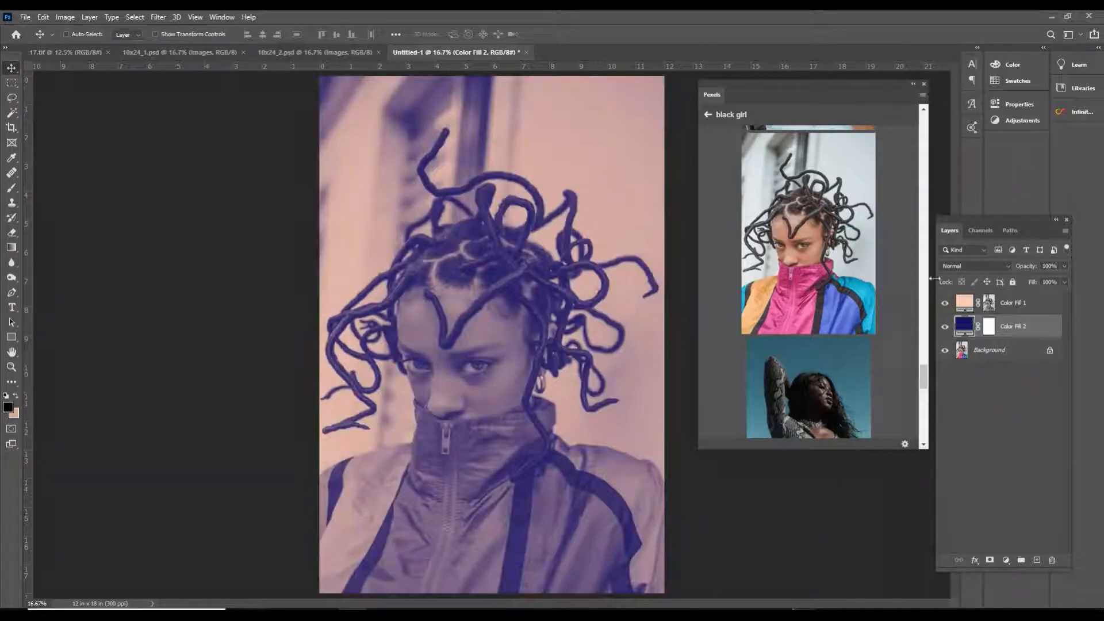
Try magenta and green tones for the lower fill layer, settling on dark purple 2a012c
{"action": "double_click", "coordinate": [962, 326]}
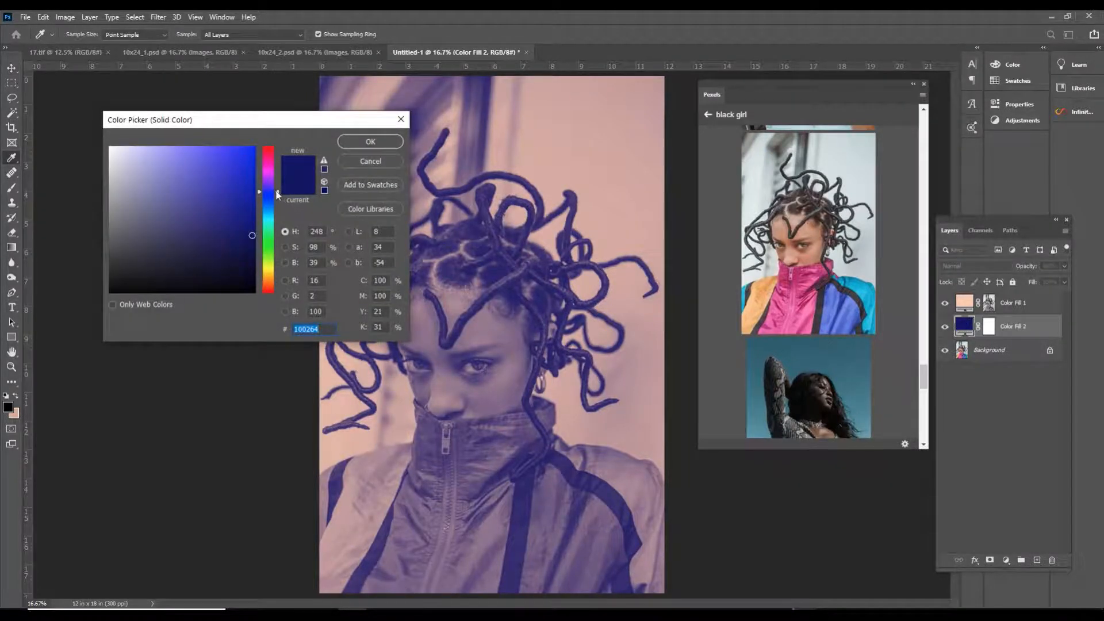
{"action": "left_click_drag", "start_coordinate": [277, 195], "coordinate": [276, 169]}
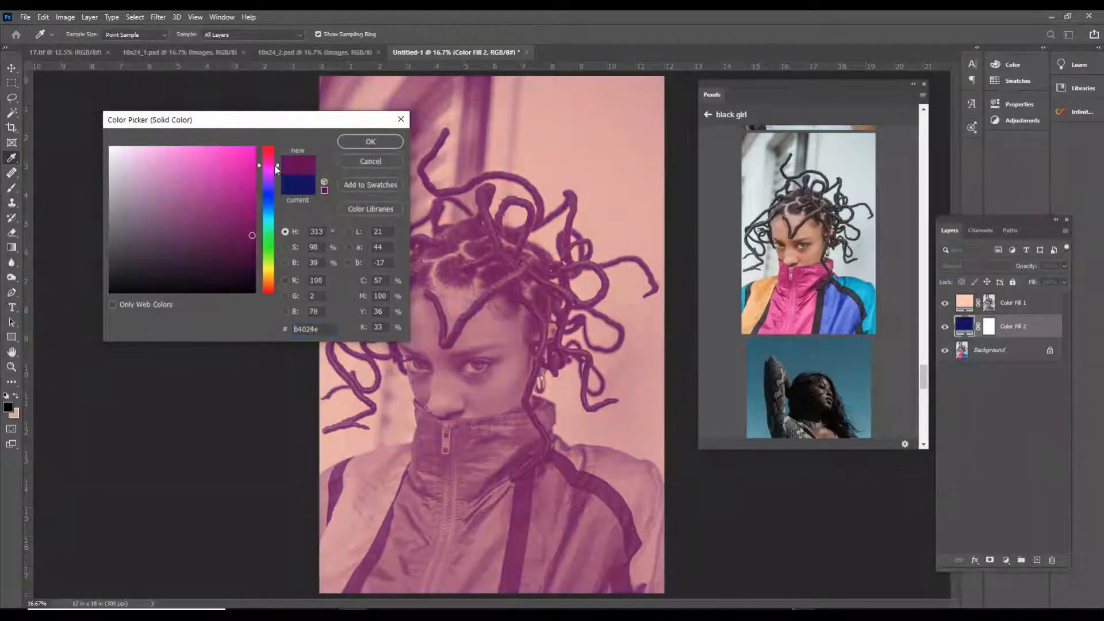
{"action": "mouse_move", "coordinate": [184, 149]}
{"action": "left_mouse_down"}
{"action": "mouse_move", "coordinate": [166, 158]}
{"action": "mouse_move", "coordinate": [260, 175]}
{"action": "left_mouse_up"}
{"action": "left_click", "coordinate": [268, 245]}
{"action": "mouse_move", "coordinate": [256, 244]}
{"action": "left_mouse_down"}
{"action": "mouse_move", "coordinate": [232, 255]}
{"action": "mouse_move", "coordinate": [236, 266]}
{"action": "left_mouse_up"}
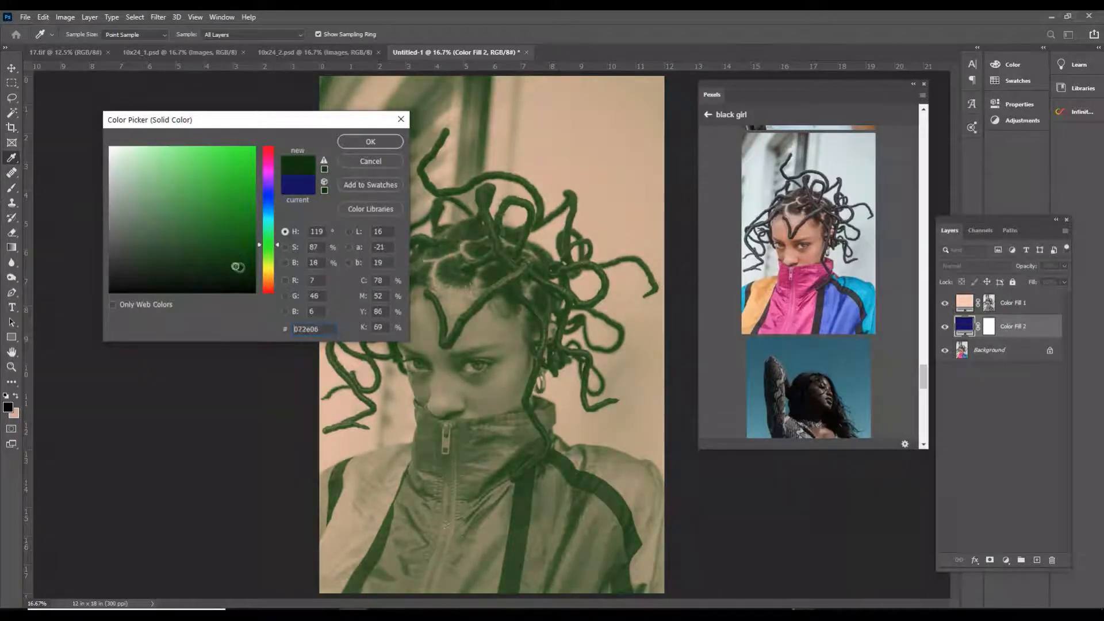
{"action": "left_click_drag", "start_coordinate": [267, 178], "coordinate": [270, 171]}
{"action": "left_click", "coordinate": [251, 267]}
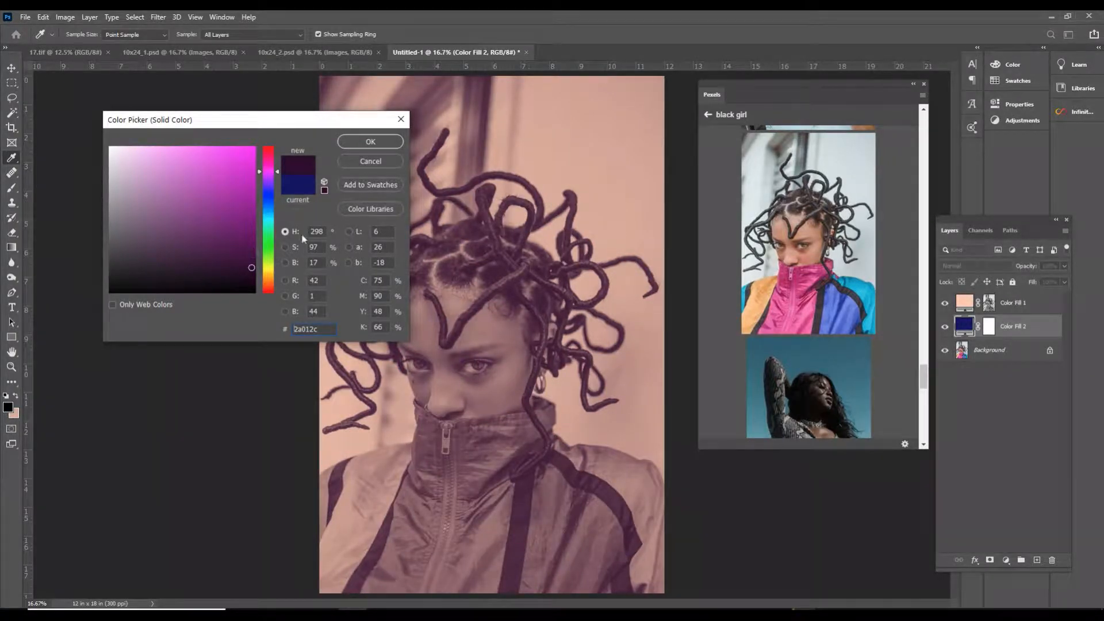
{"action": "left_click", "coordinate": [371, 142]}
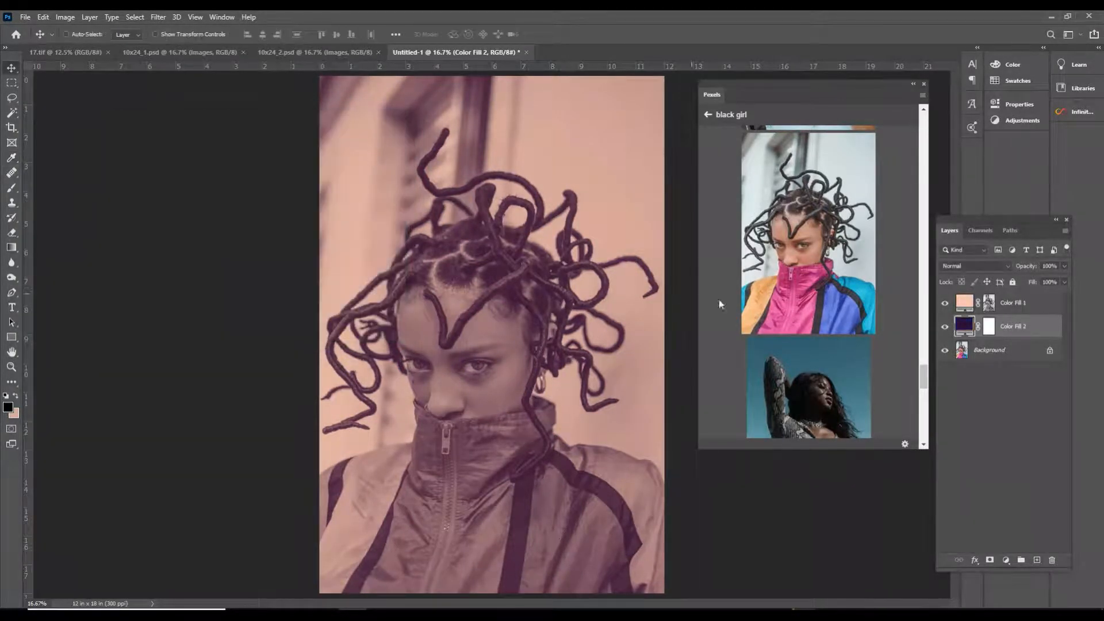
Toggle the visibility of the peach fill and the dark purple fill to check the duotone effect
{"action": "left_click", "coordinate": [945, 304]}
{"action": "left_click", "coordinate": [945, 304]}
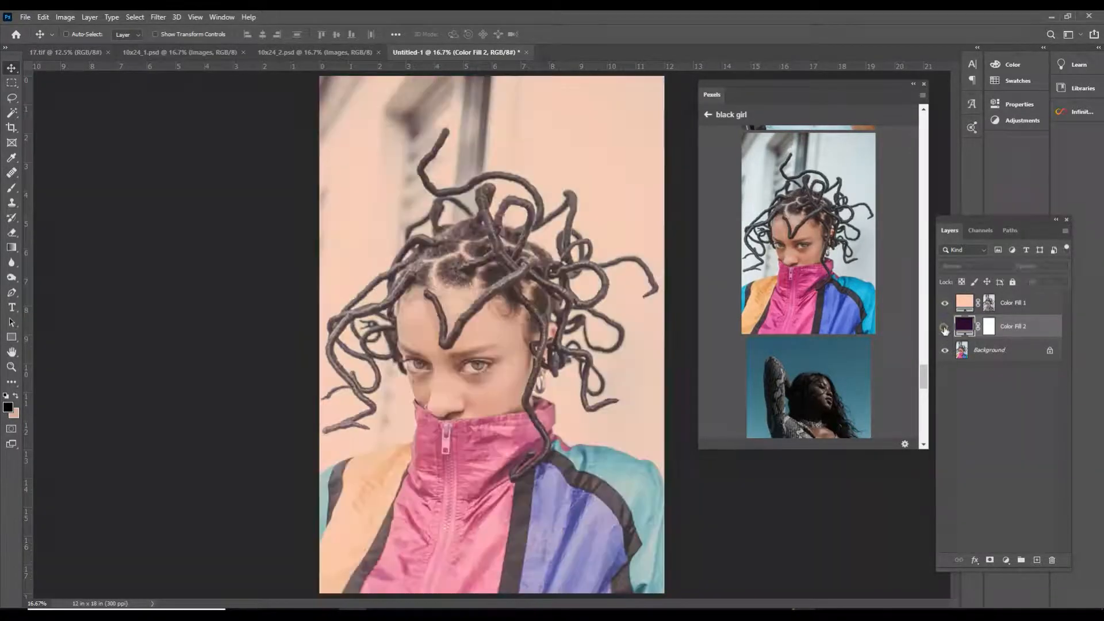
{"action": "left_click", "coordinate": [945, 327]}
{"action": "left_click", "coordinate": [945, 328]}
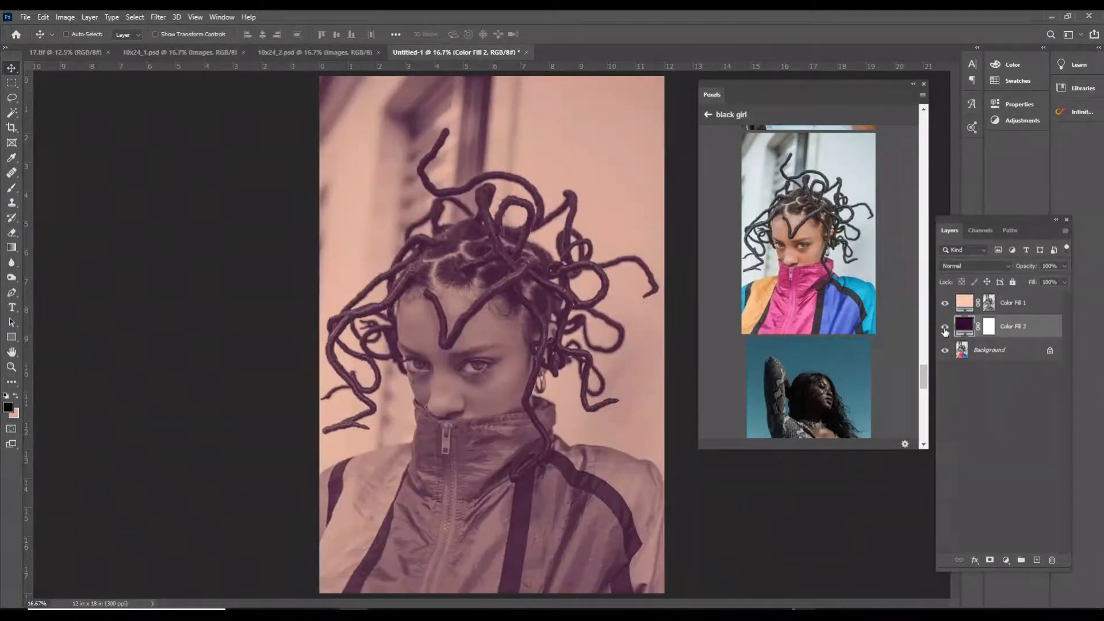